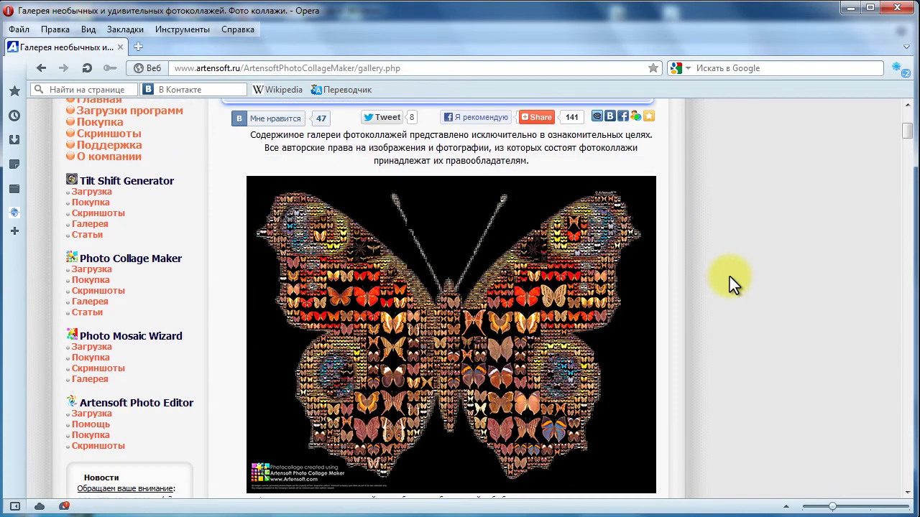
Browse the photo collage gallery and inspect the Apple logo collage of App Store icons up close
scroll(724, 273, down, 1)
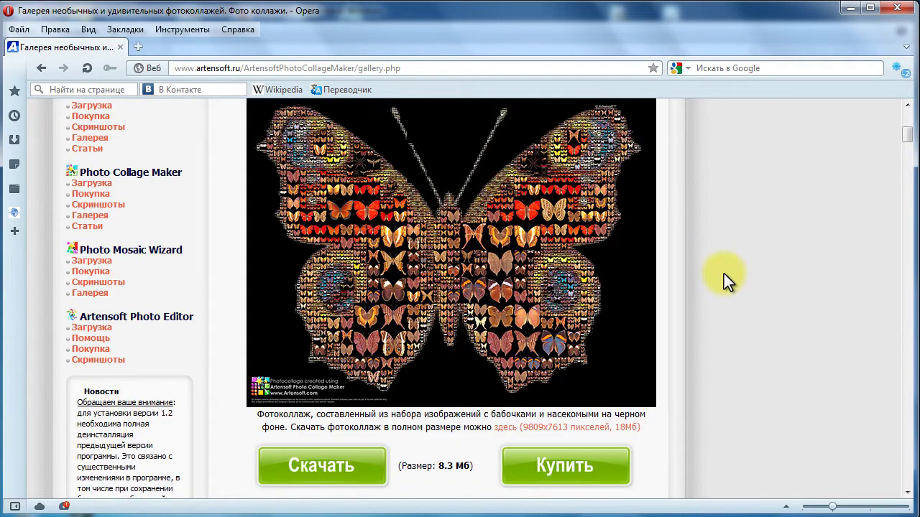
scroll(724, 274, down, 1)
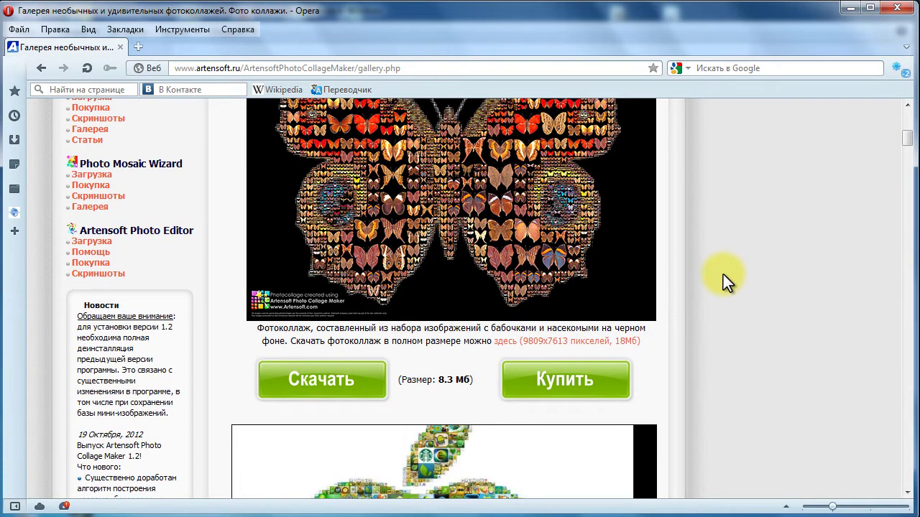
scroll(723, 275, down, 1)
scroll(723, 275, down, 1)
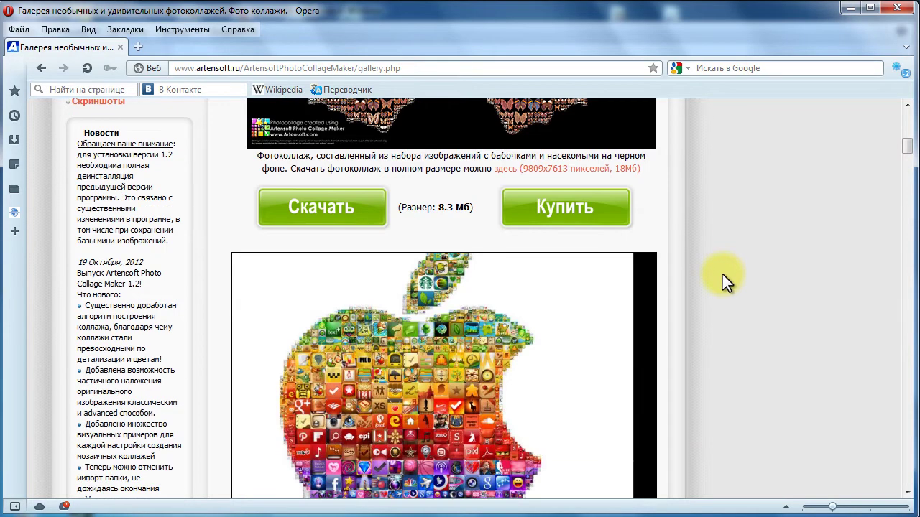
scroll(723, 275, down, 2)
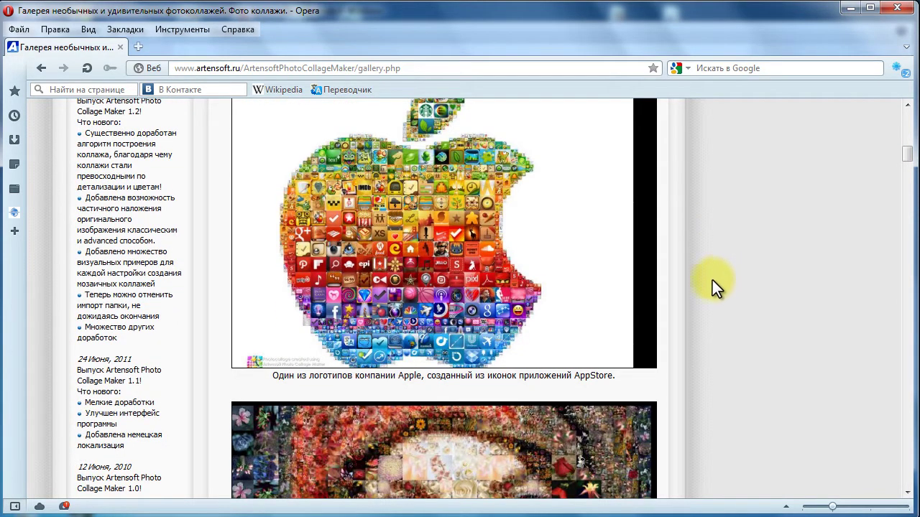
scroll(712, 281, up, 1)
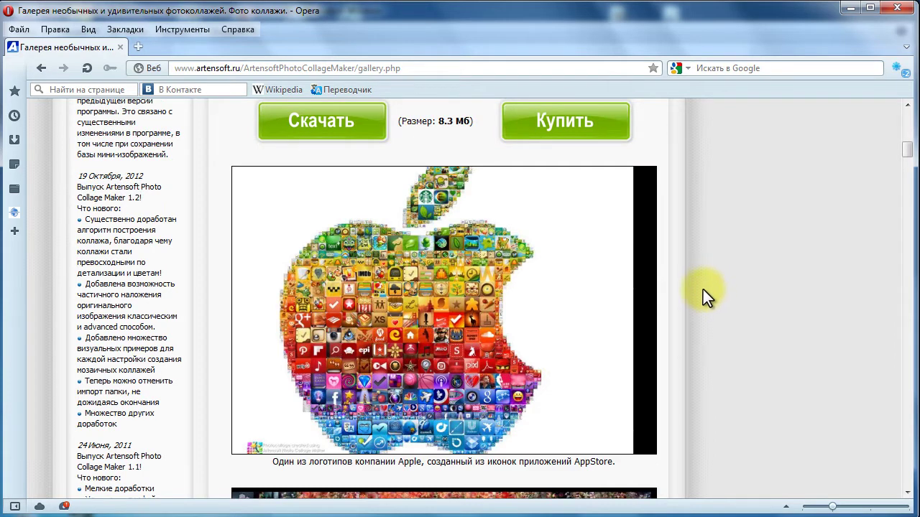
click(484, 305)
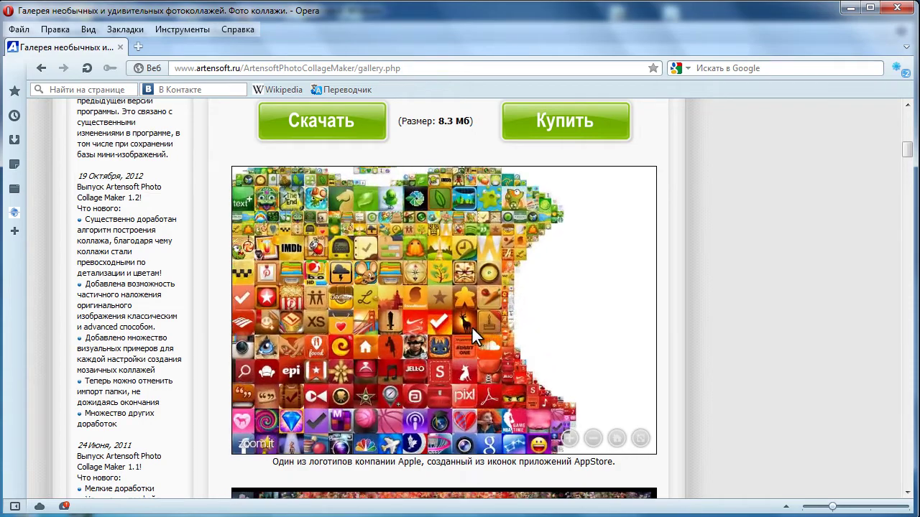
drag(379, 323, 529, 314)
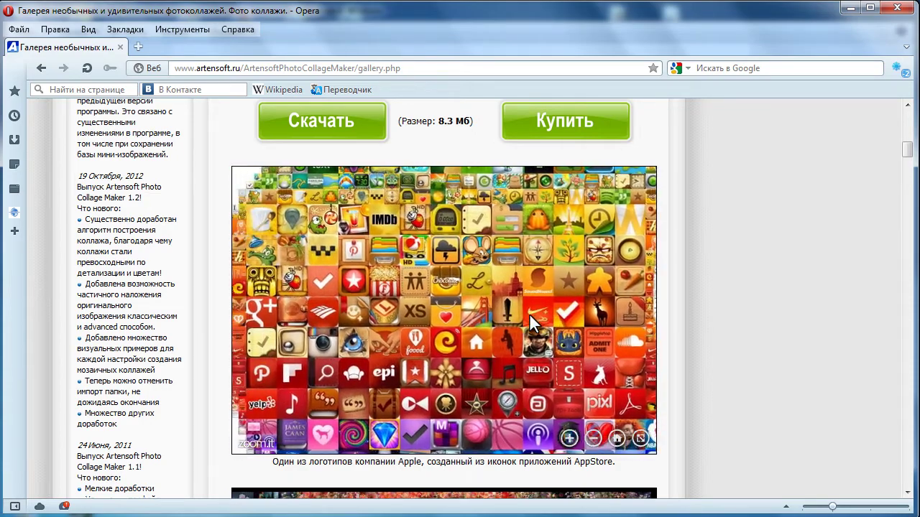
scroll(510, 318, down, 4)
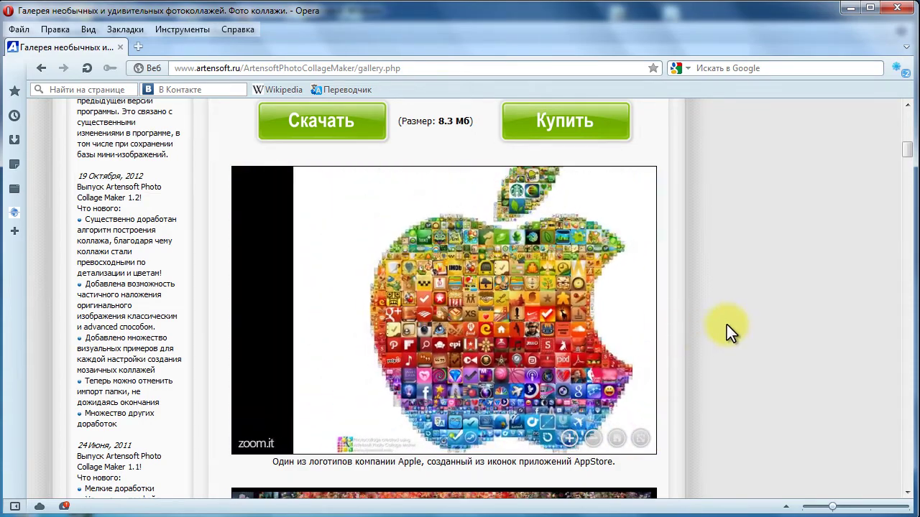
Examine the further gallery examples, including the flower portrait, the Social Media collage and the George Washington portrait
scroll(726, 325, down, 3)
scroll(724, 321, down, 7)
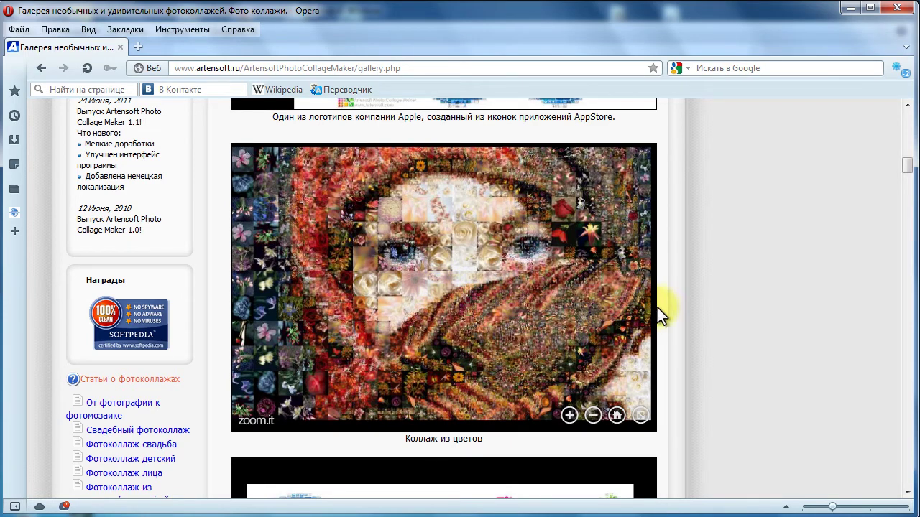
scroll(737, 295, down, 5)
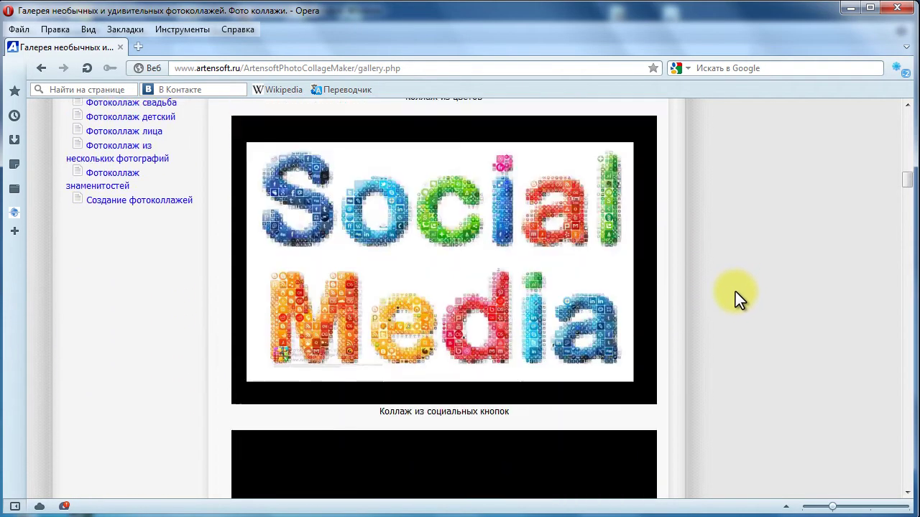
scroll(733, 291, down, 1)
scroll(734, 291, down, 8)
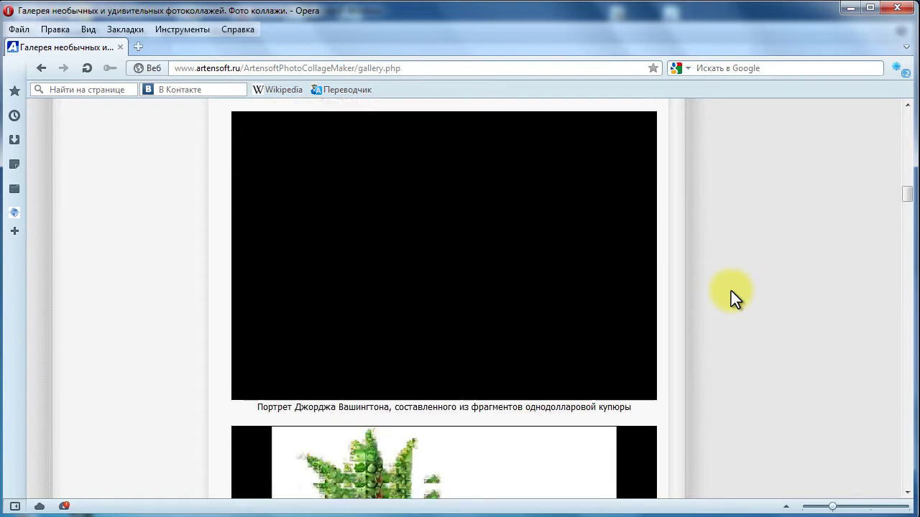
scroll(727, 291, down, 3)
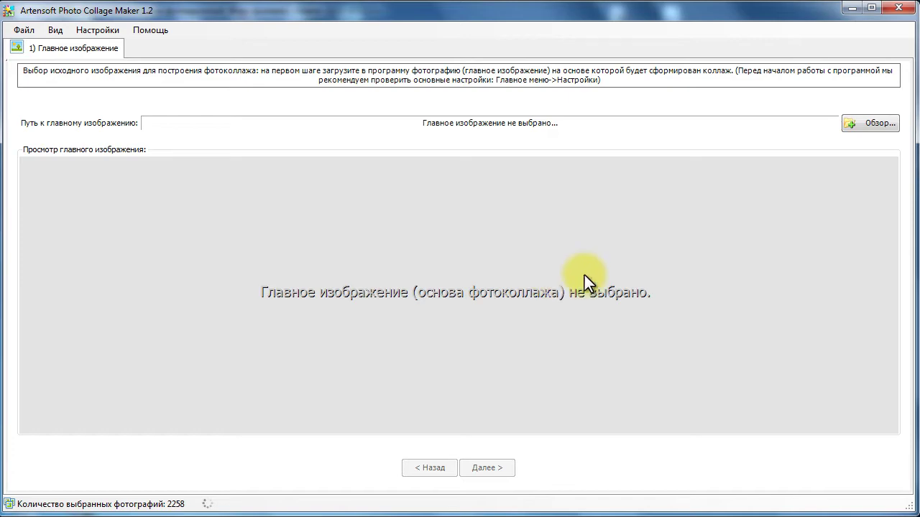
Load the mercedes_ picture from folder 01 as the collage's main image
click(870, 125)
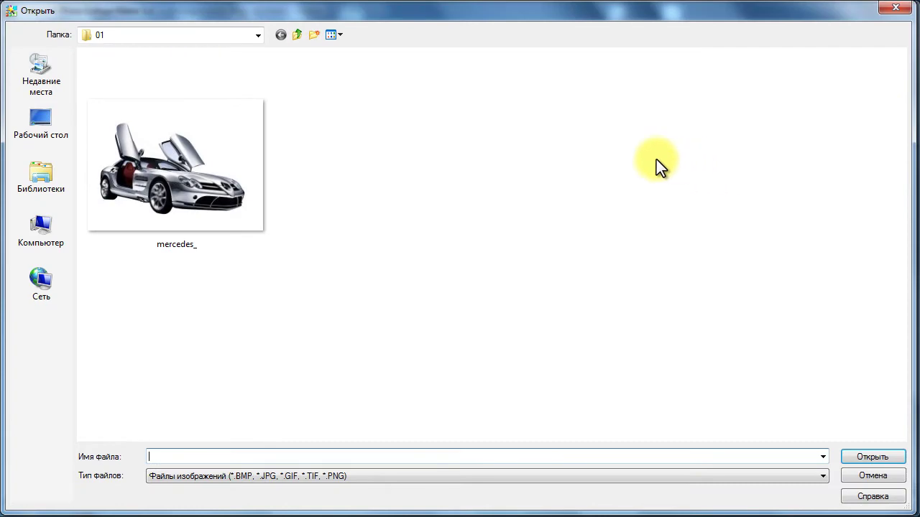
click(207, 151)
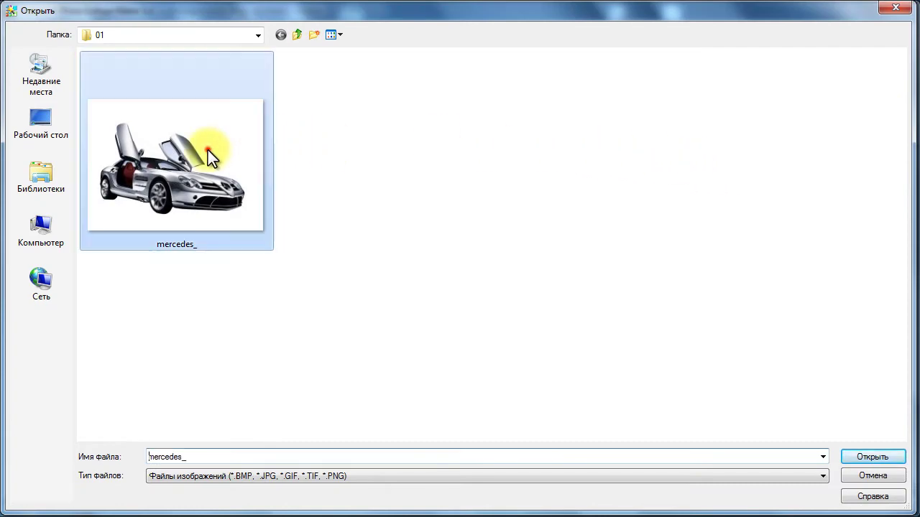
click(862, 456)
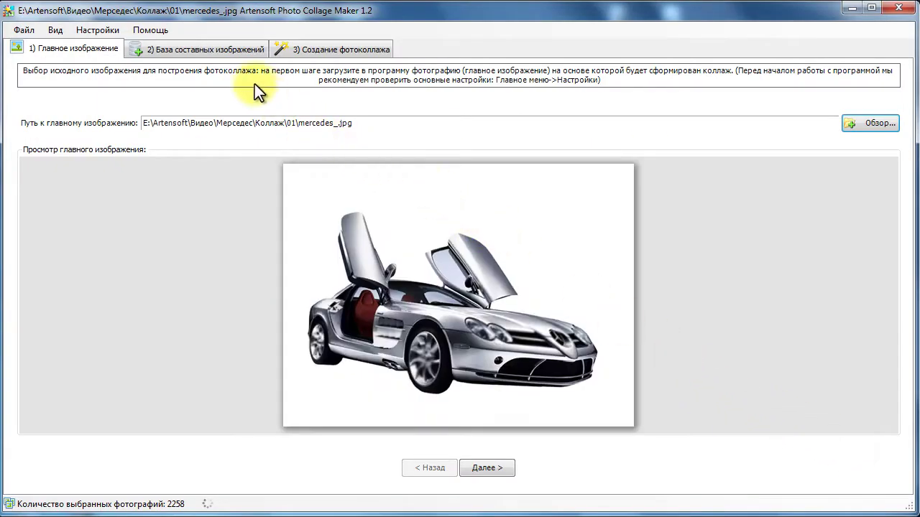
Import the Penguins folder from E:\Artensoft\Base into the database of composite mini-images
click(222, 47)
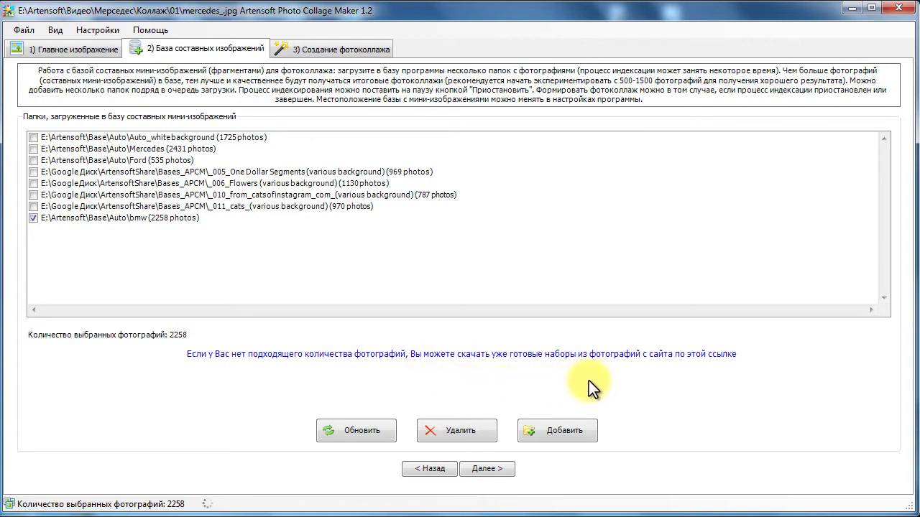
click(570, 434)
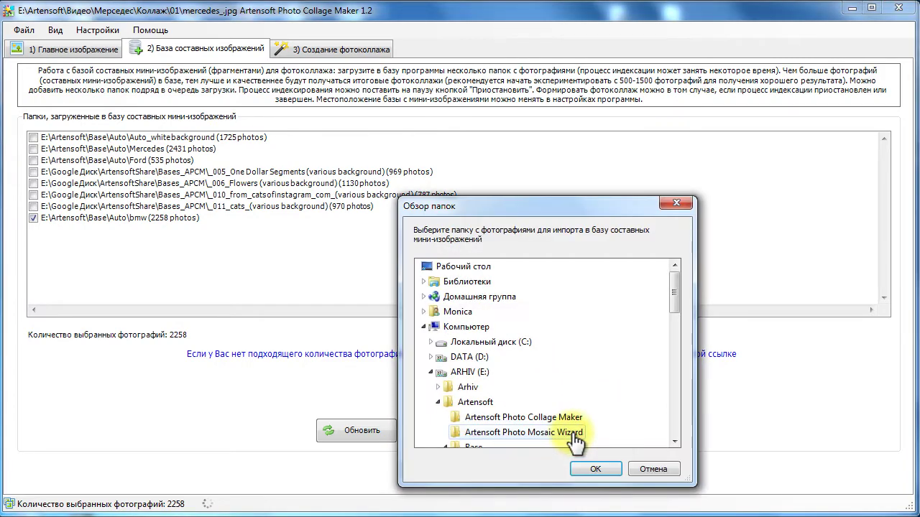
drag(672, 289, 671, 327)
click(489, 417)
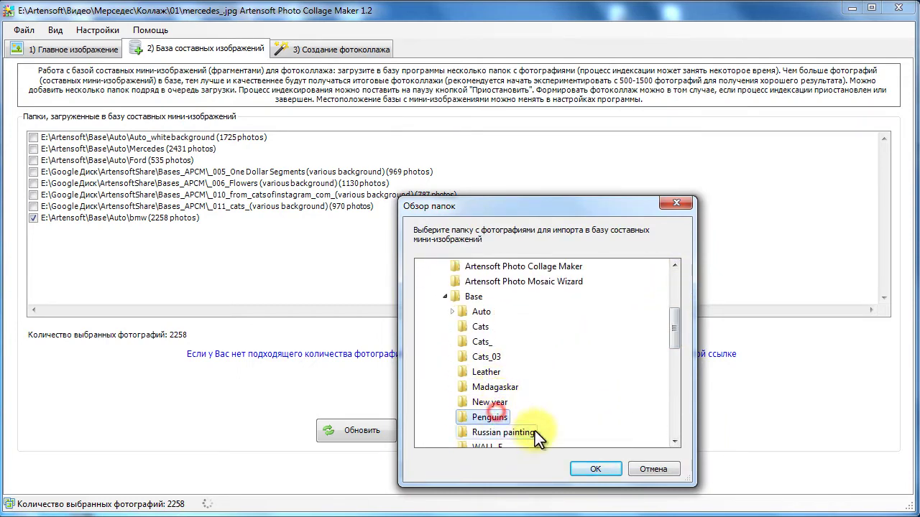
click(594, 466)
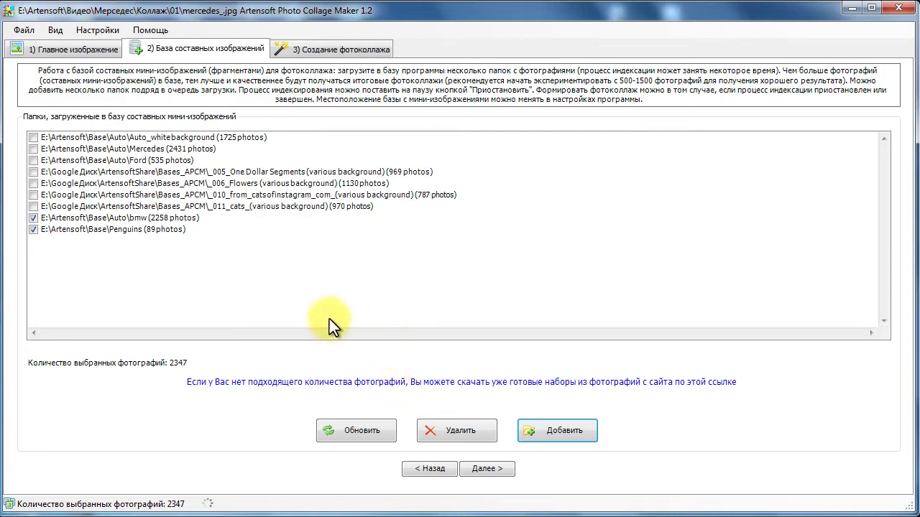
Delete the Penguins folder from the mini-image database and select the Mercedes folder instead of bmw as the photo source
click(146, 228)
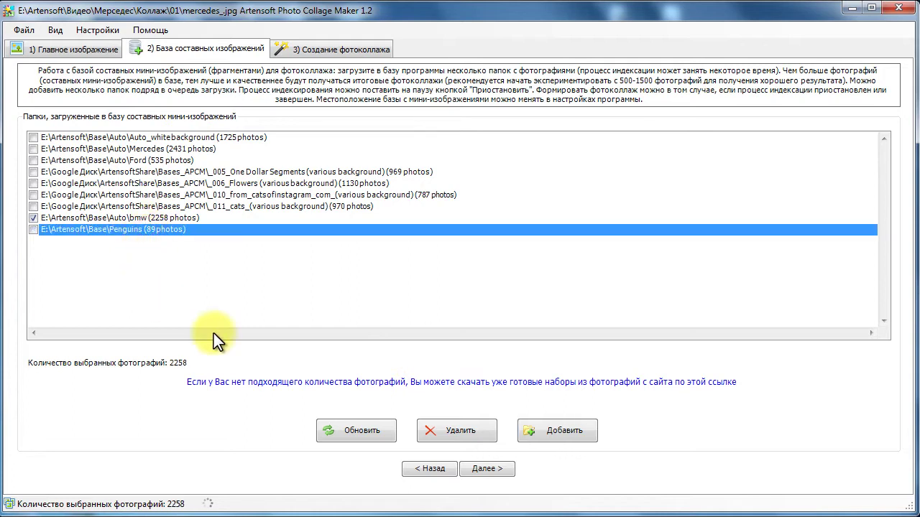
click(463, 427)
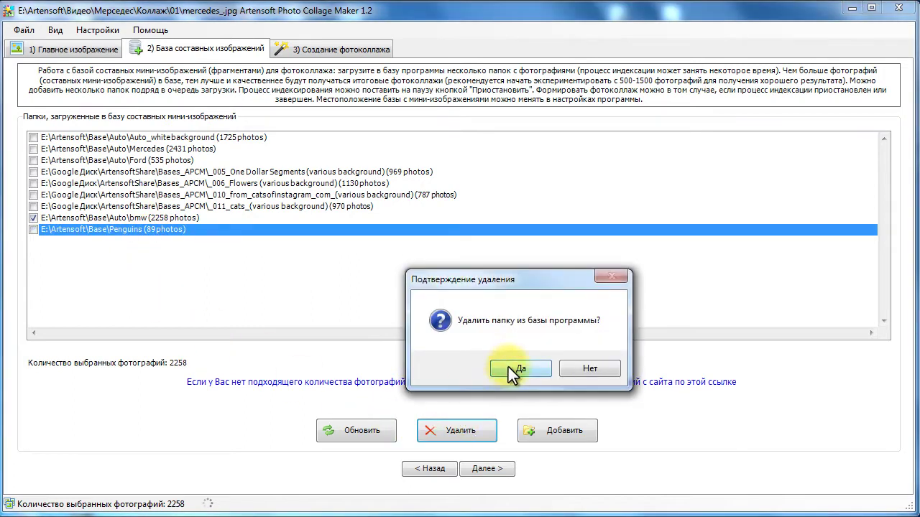
click(510, 367)
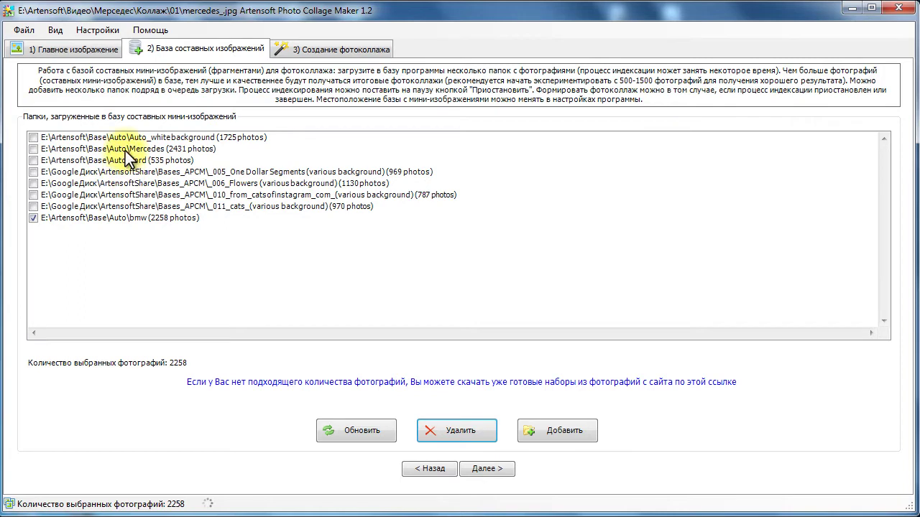
click(178, 150)
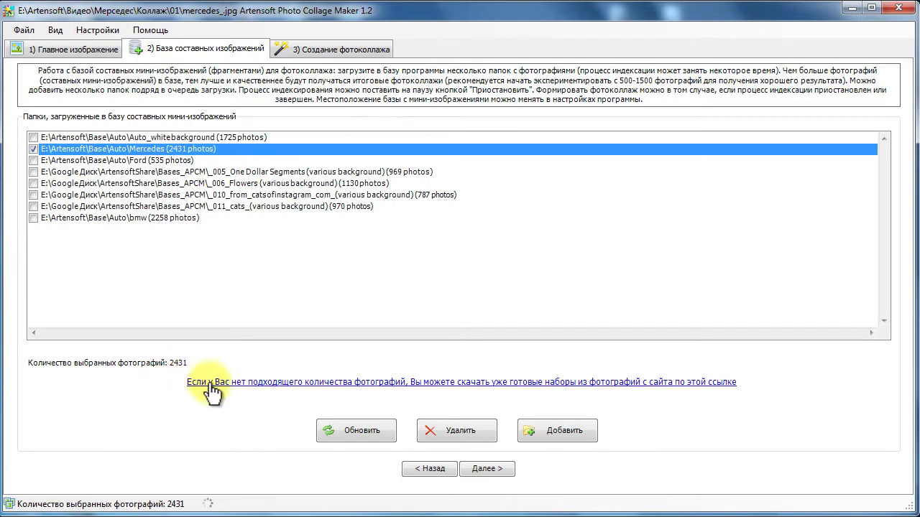
Review the collage creation settings for nesting levels, mini-image variants, duplicates, first level and fill area, and apply them as they are
click(317, 52)
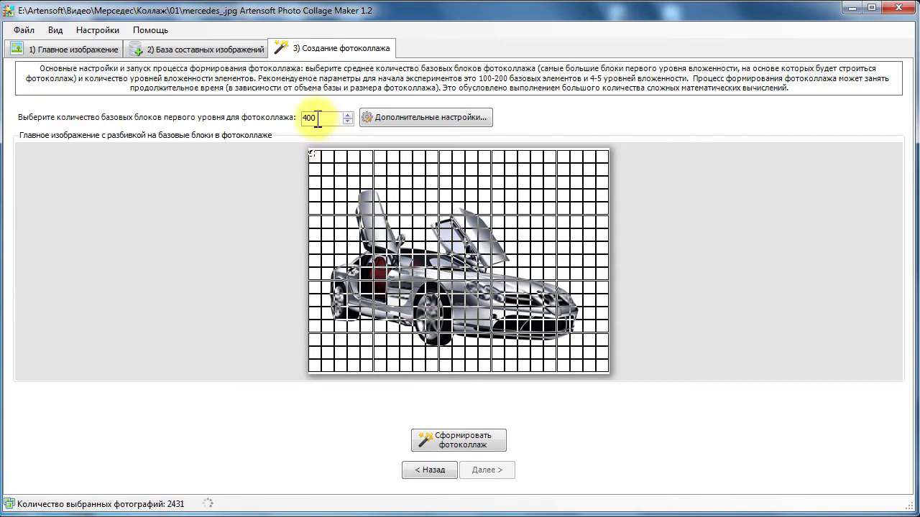
mouse_move(289, 117)
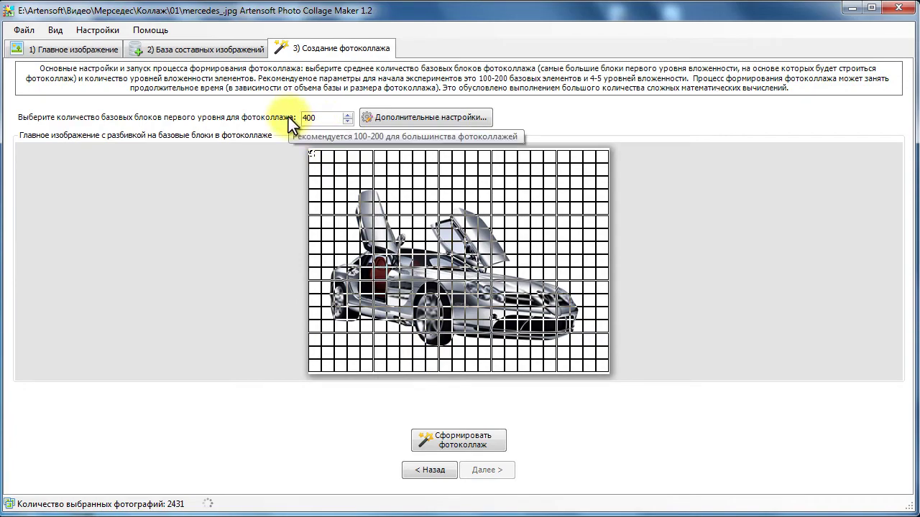
click(387, 115)
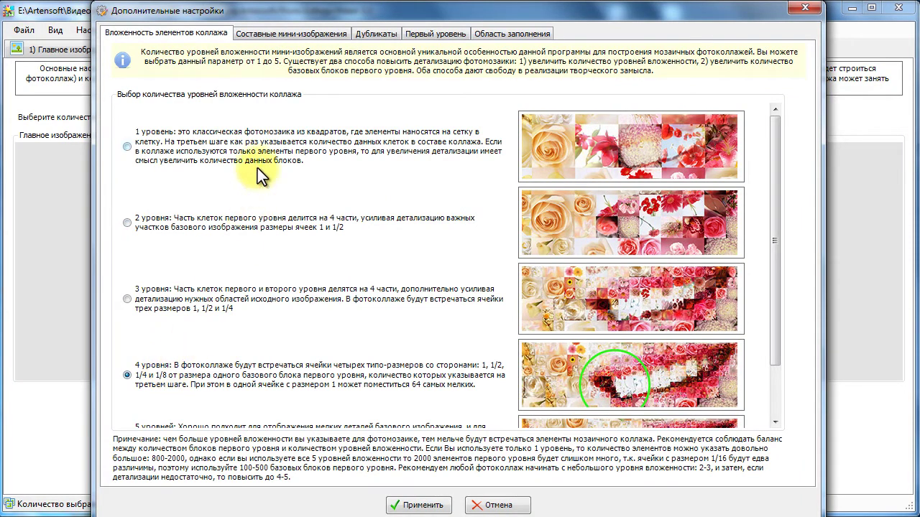
click(288, 33)
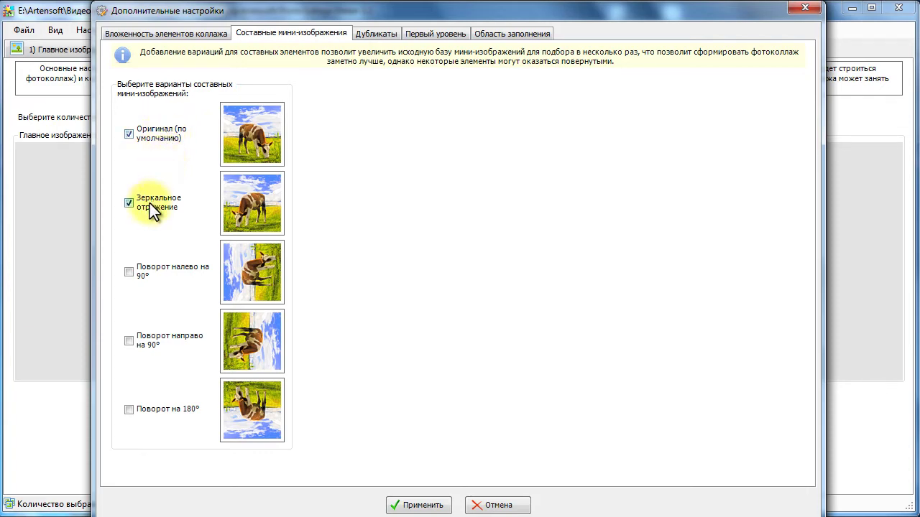
click(376, 33)
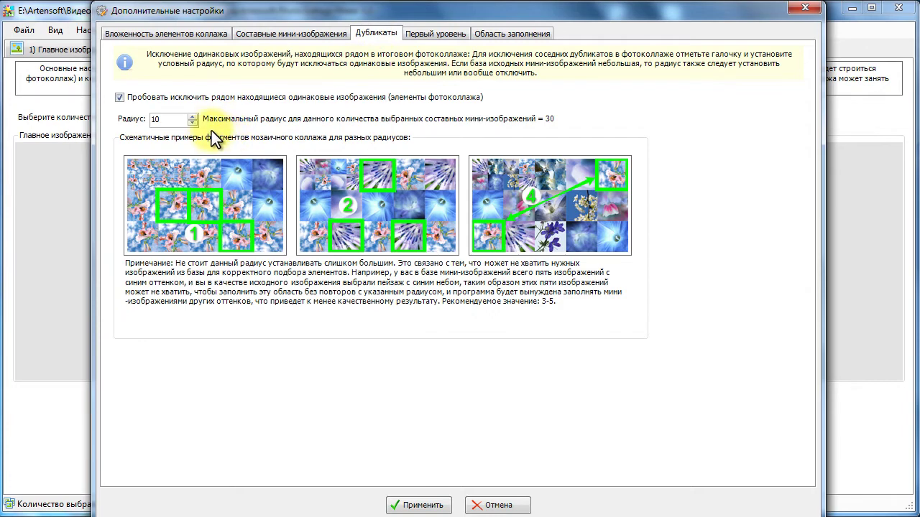
click(428, 34)
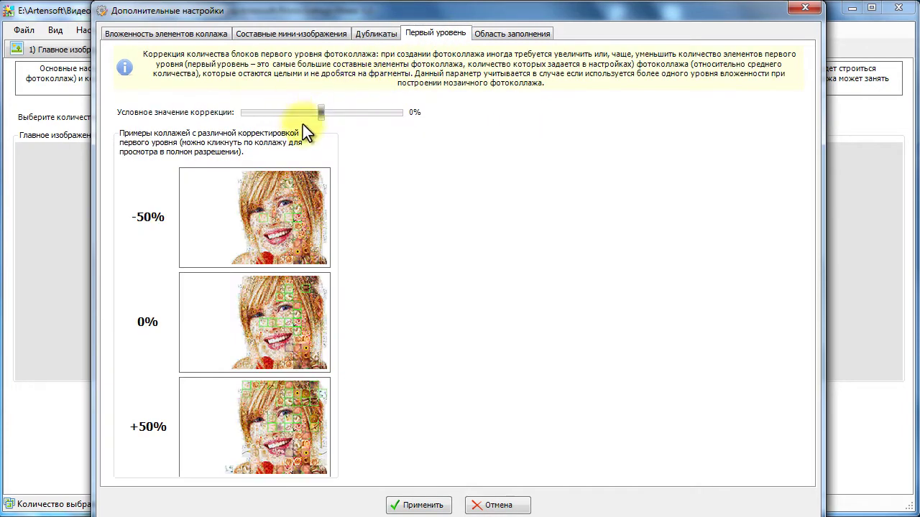
click(503, 32)
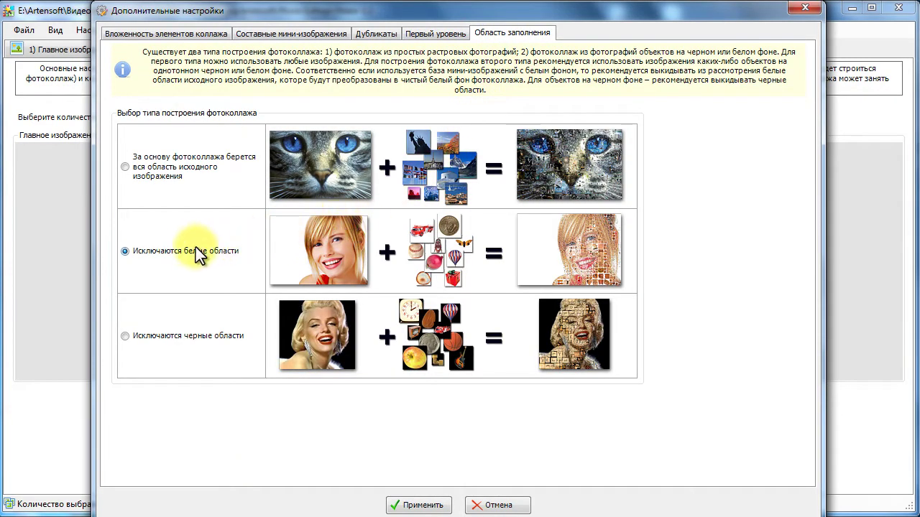
click(413, 503)
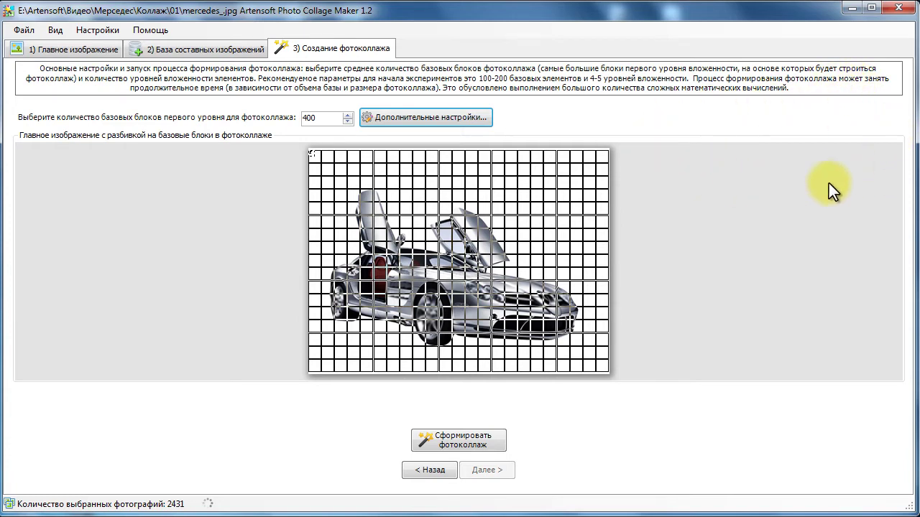
Reopen the additional settings and view the full-size 0% example of first-level block correction
click(446, 113)
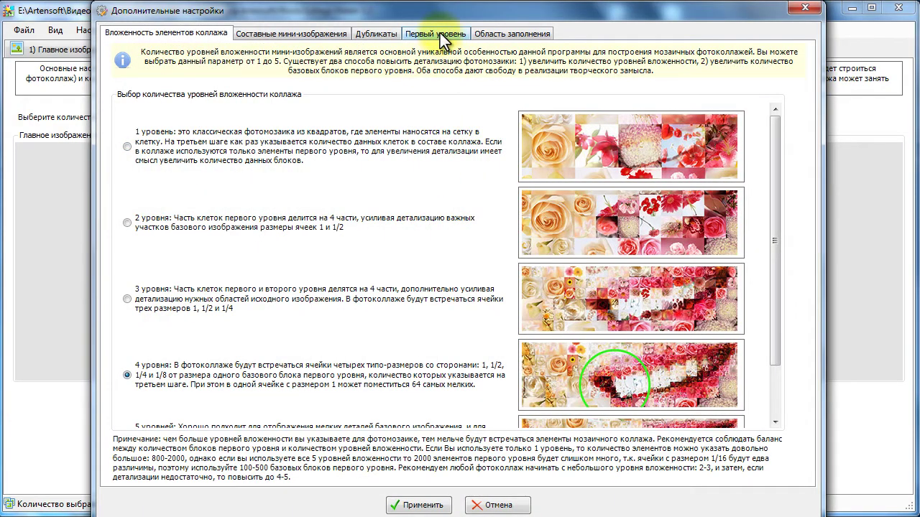
click(435, 34)
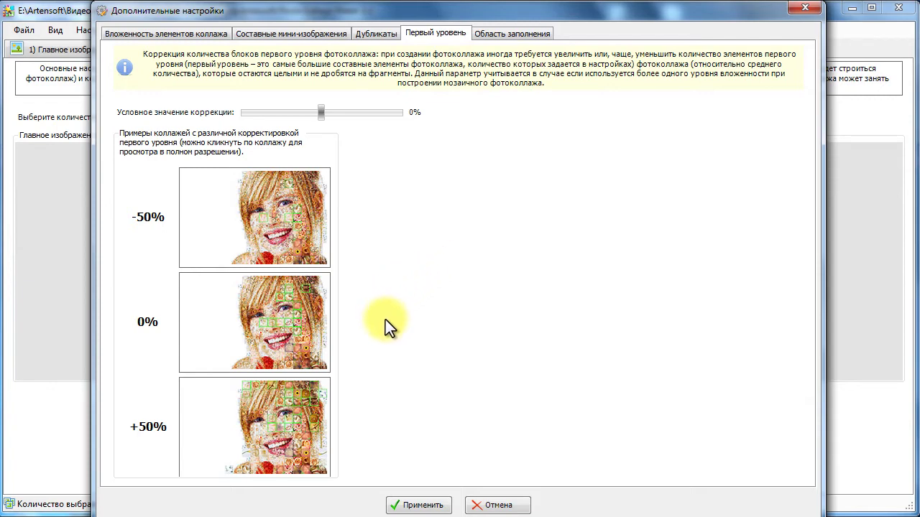
click(279, 319)
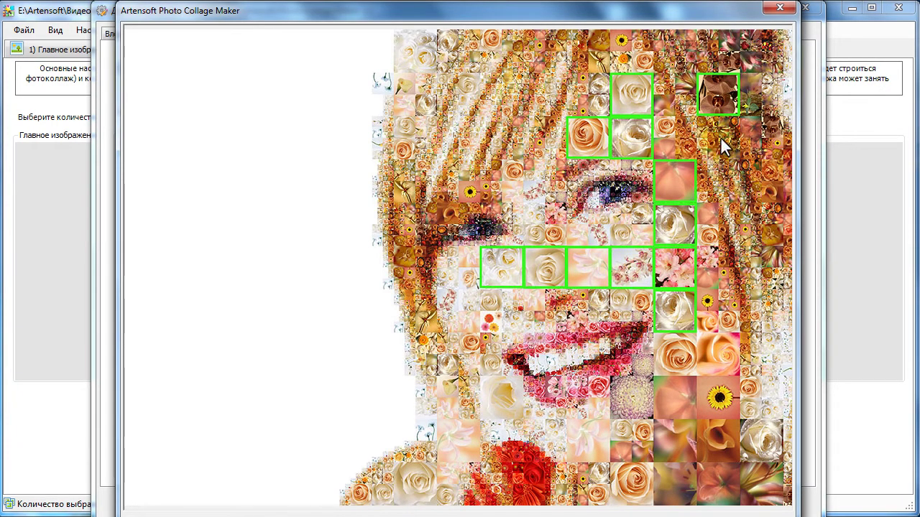
click(778, 8)
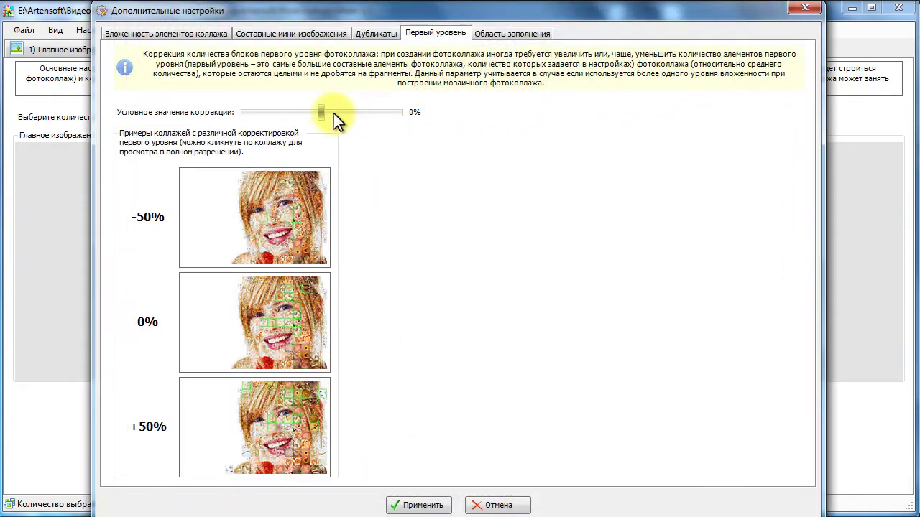
Set the first-level block correction to -50% and view the full-size -50% example collage
drag(322, 114, 272, 118)
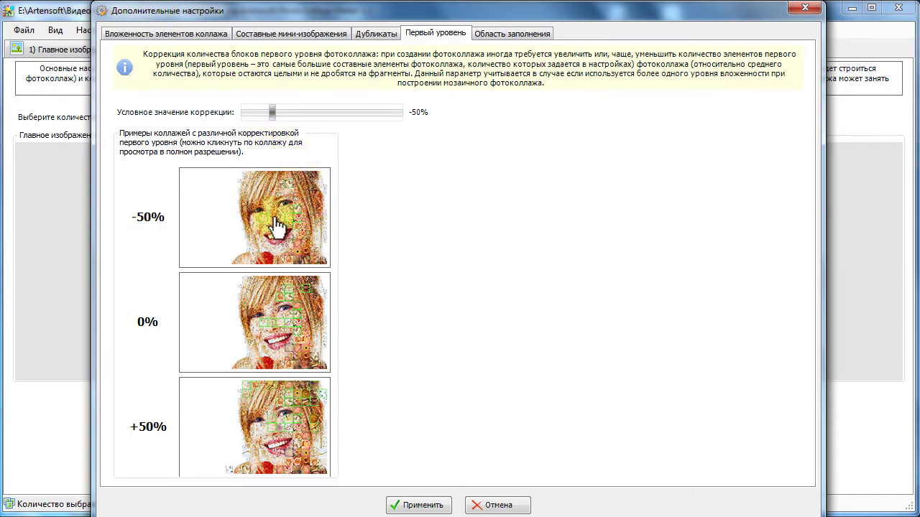
click(263, 259)
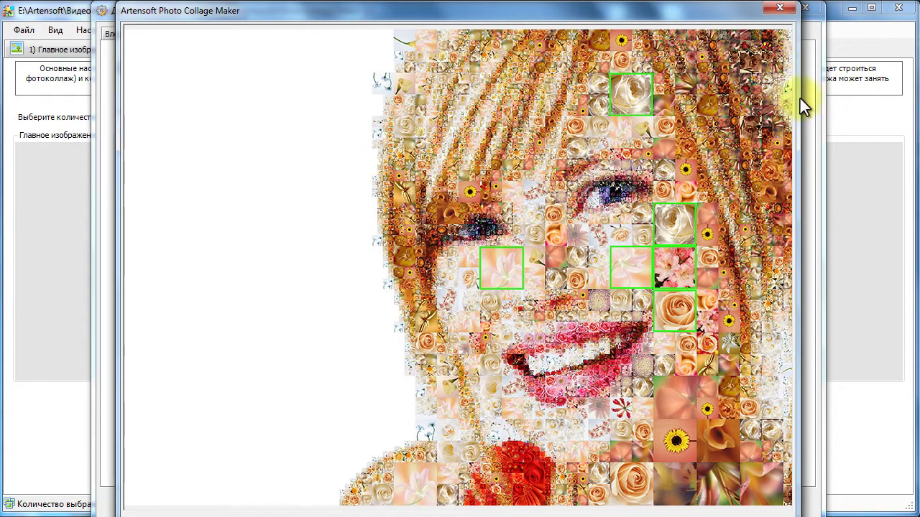
click(784, 8)
Set the first-level block correction to 50% and view the full-size +50% example collage
drag(278, 115, 371, 111)
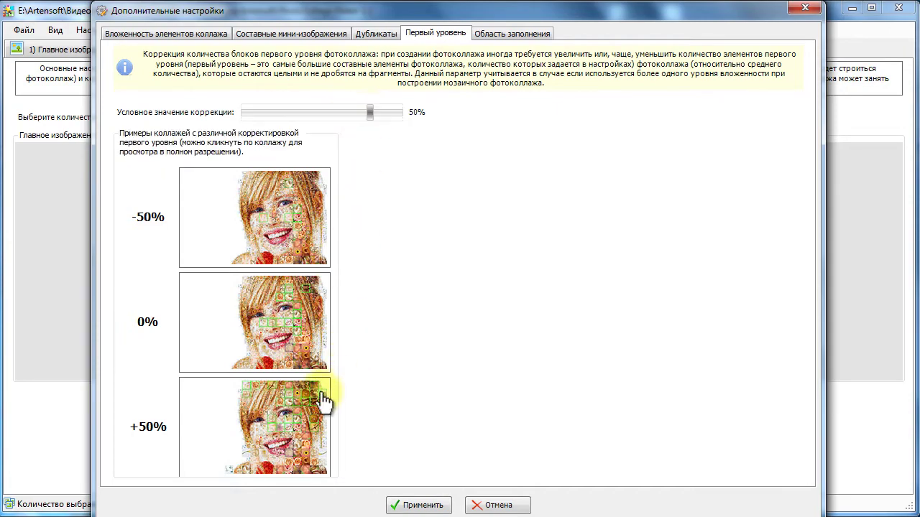
click(322, 397)
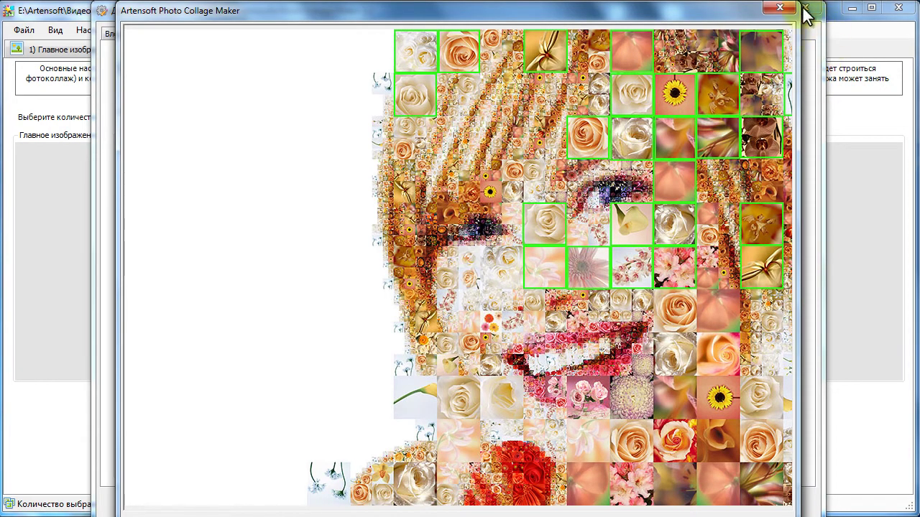
click(780, 8)
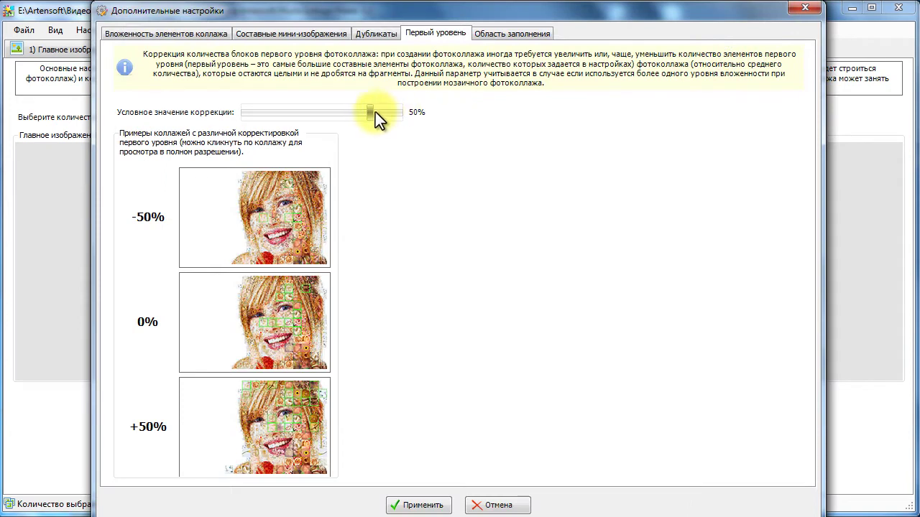
Reset the first-level block correction to 0%, apply the additional settings and generate the photo collage
drag(371, 112, 321, 111)
click(421, 505)
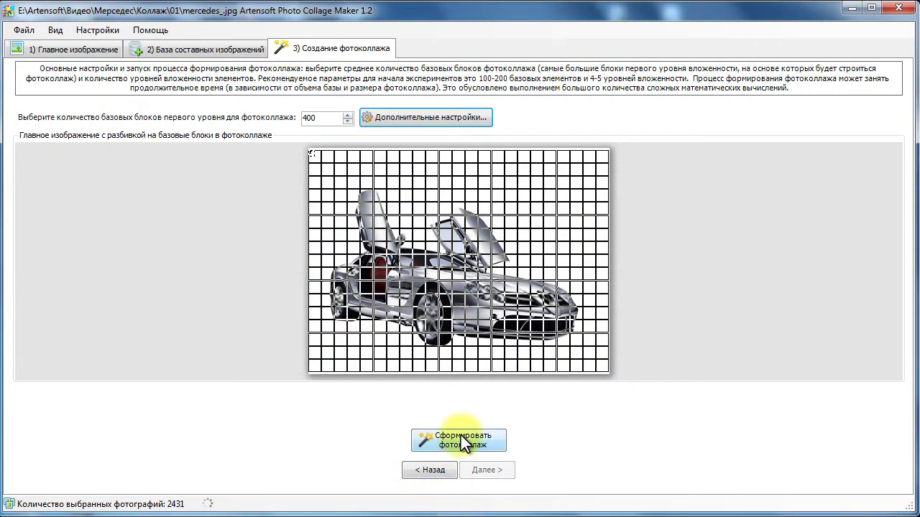
click(461, 435)
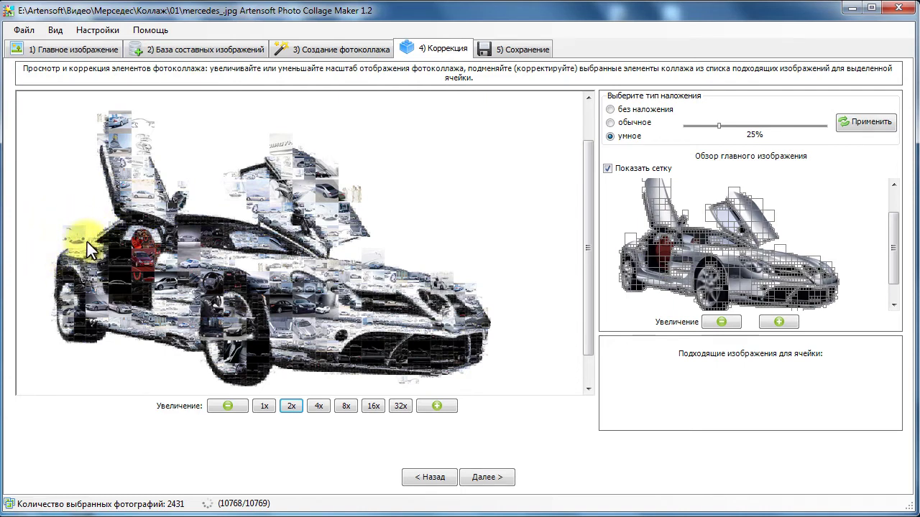
Return to the collage creation stage and reopen the first-level block correction in the additional settings
click(323, 48)
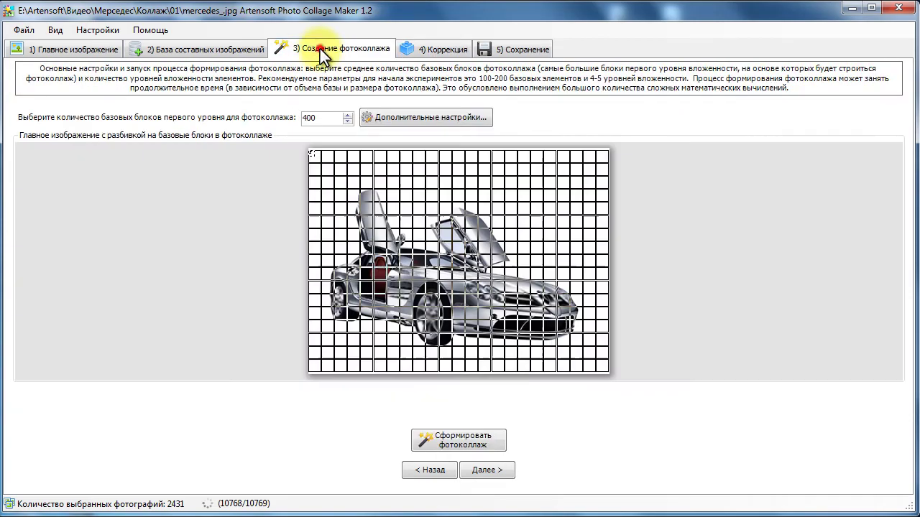
click(406, 116)
click(435, 34)
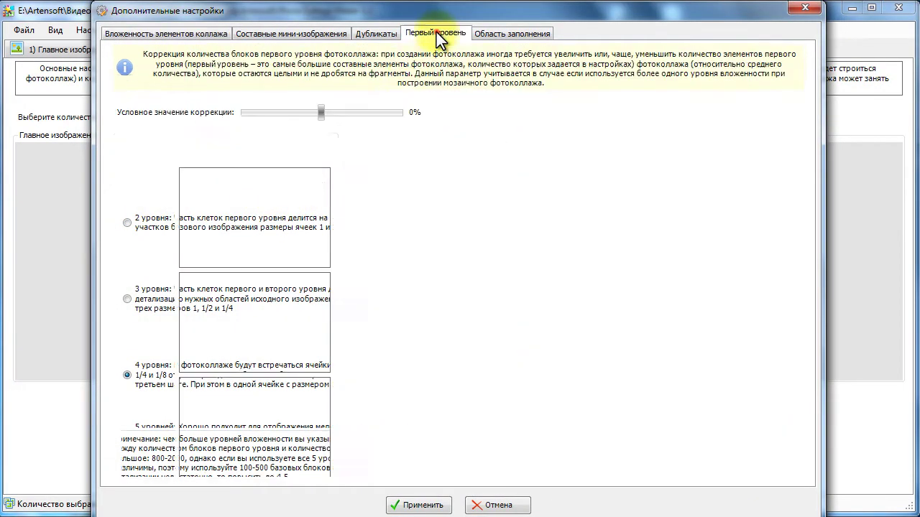